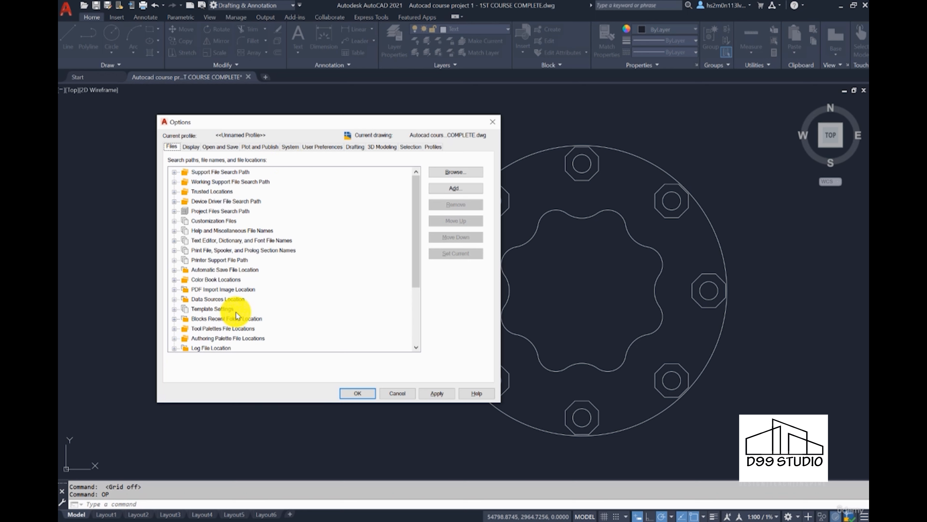
Step: Set the QNEW default template under Template Settings to None and browse for a template file
left_click(175, 311)
scroll(187, 286, "down", 1)
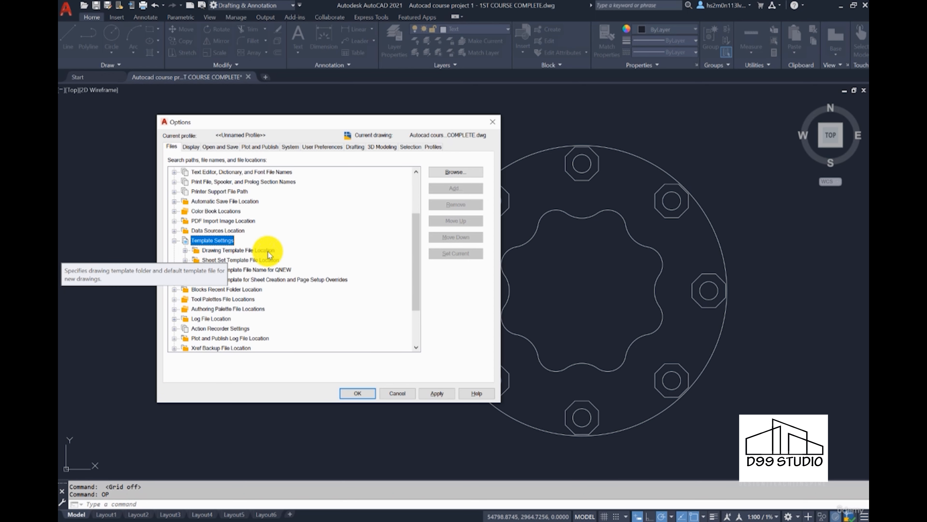
left_click(186, 250)
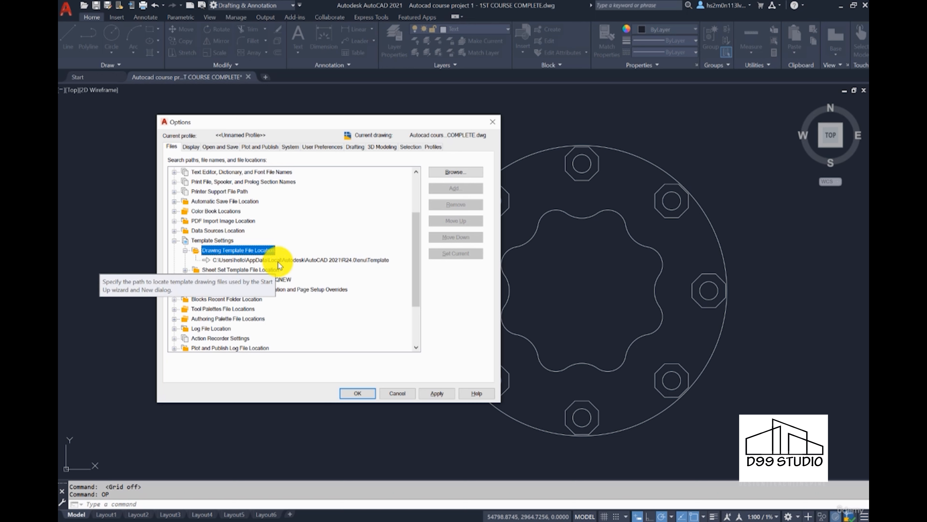
left_click(206, 280)
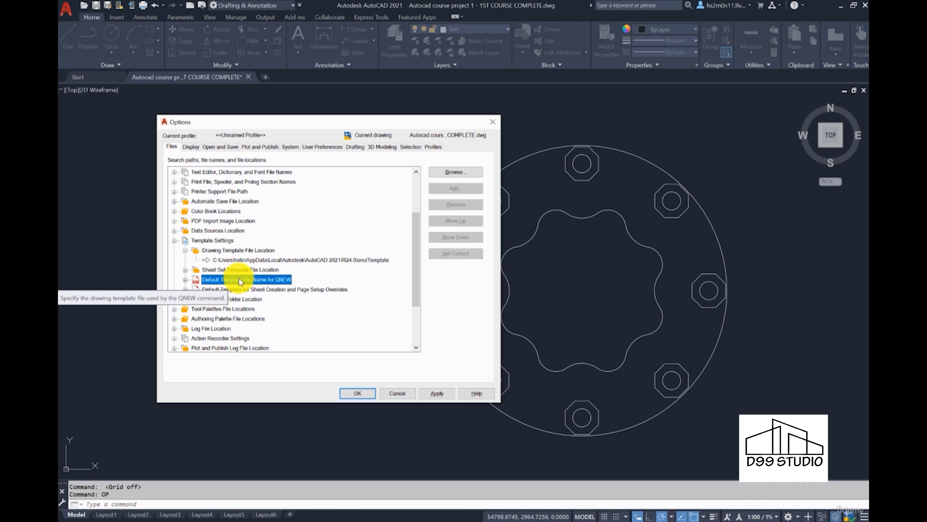
left_click(185, 280)
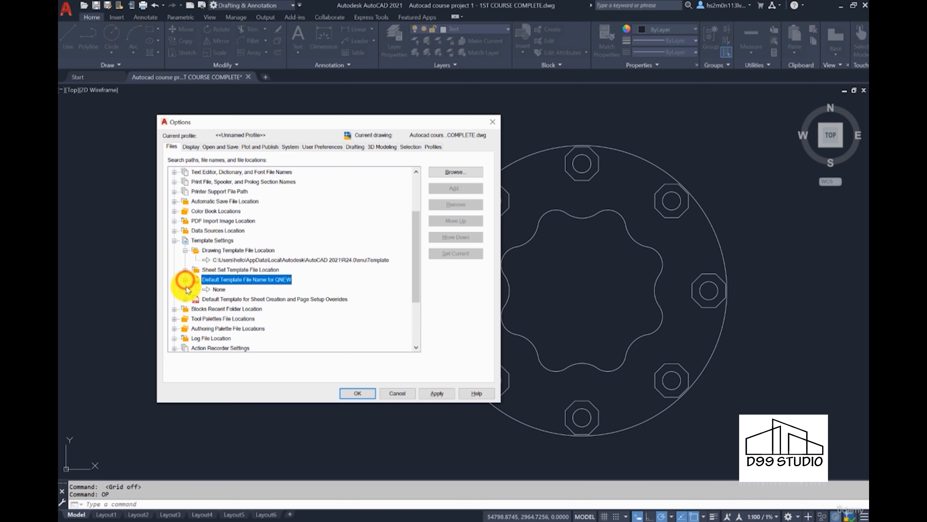
left_click(216, 290)
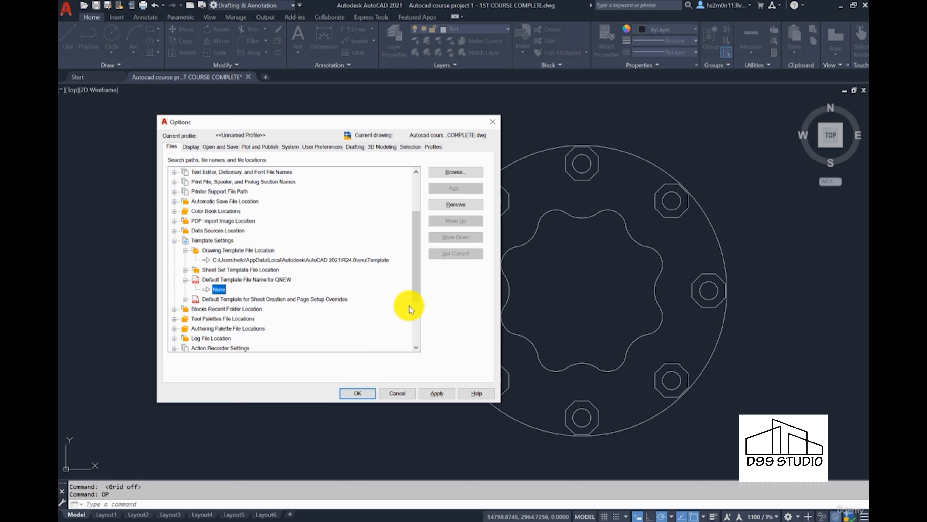
left_click(435, 172)
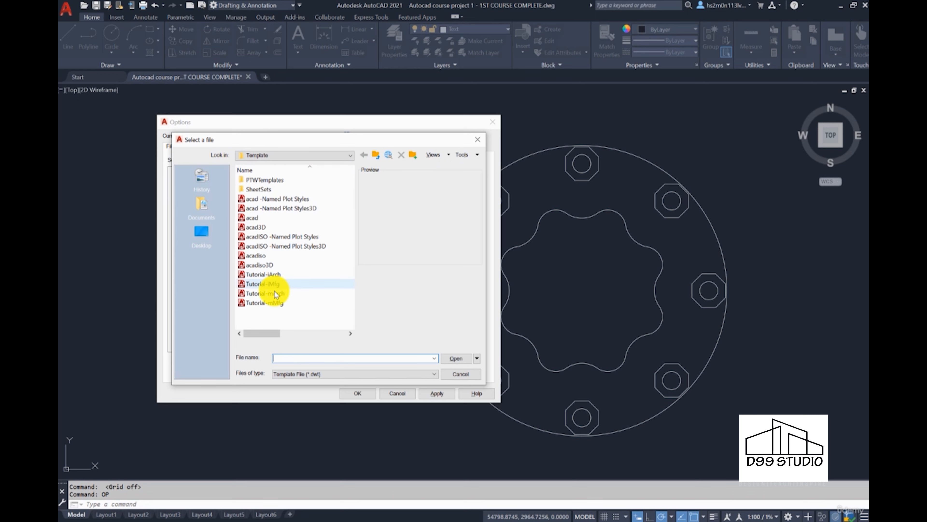
Step: Make acadiso.dwt the QNEW default template for new drawings
left_click(282, 258)
left_click(473, 359)
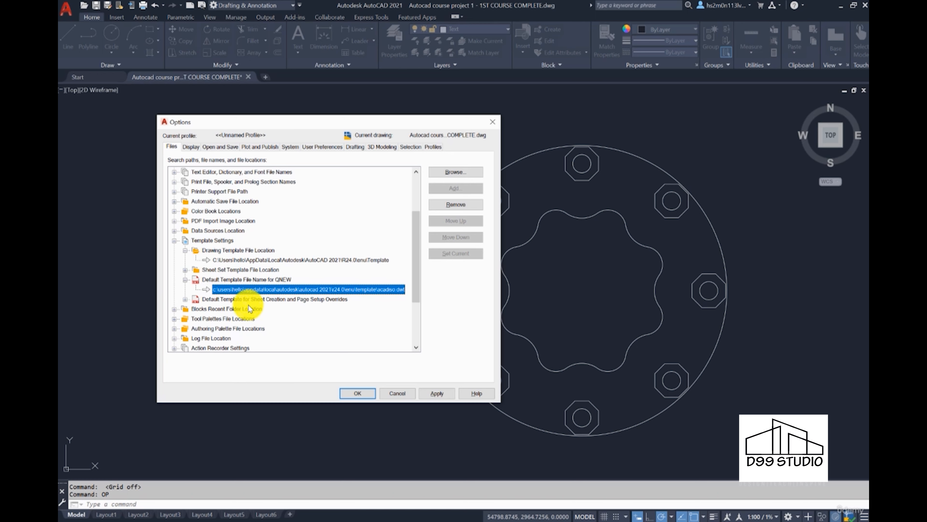
scroll(248, 270, "up", 3)
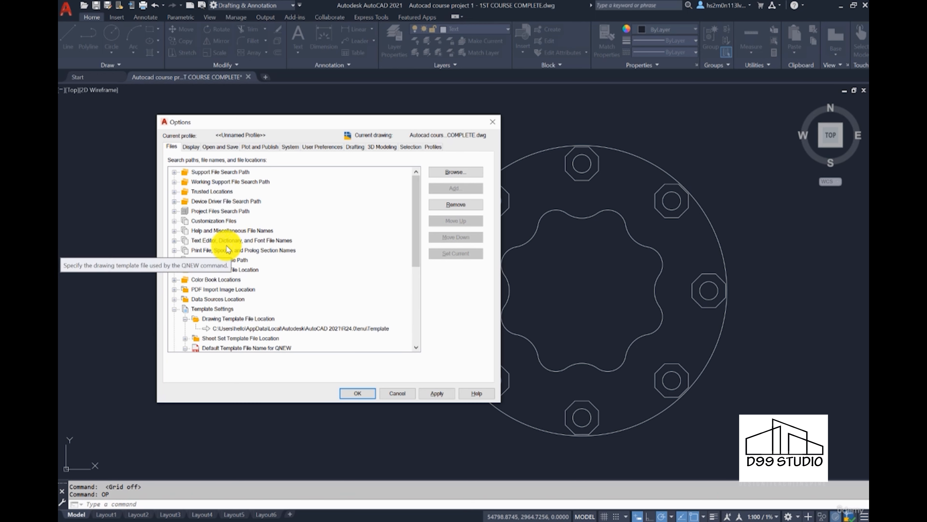
scroll(216, 199, "down", 5)
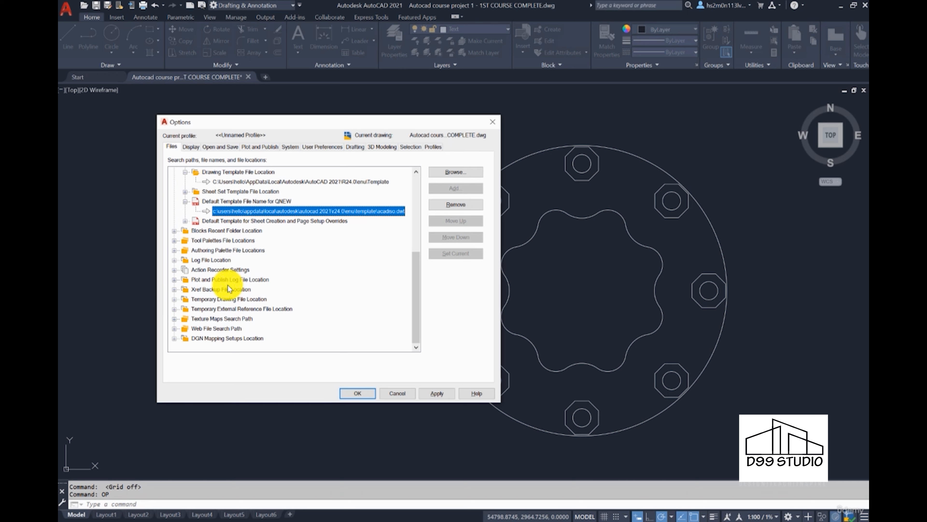
left_click(191, 146)
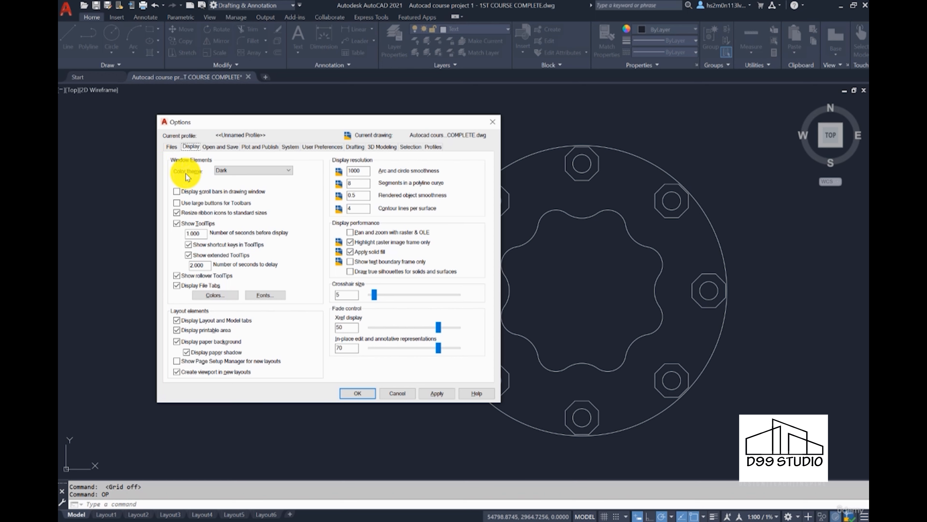
left_click(235, 170)
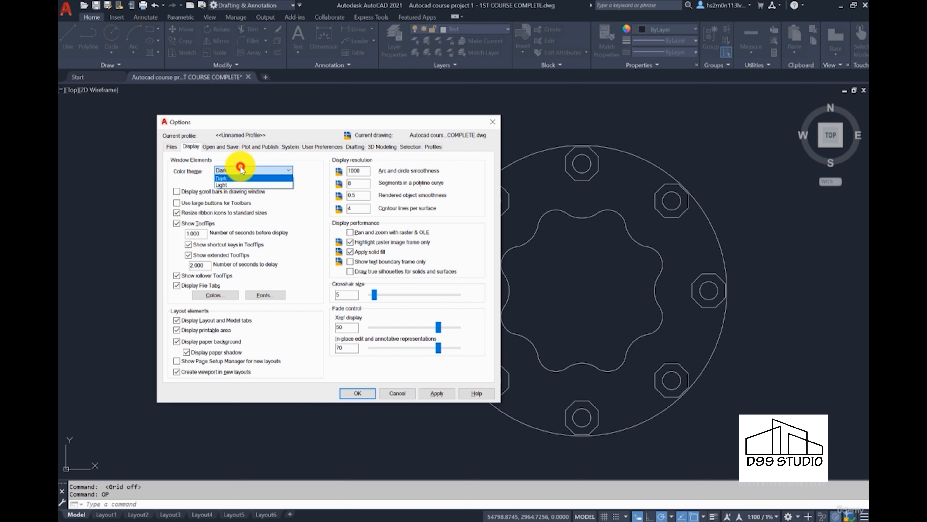
left_click(239, 182)
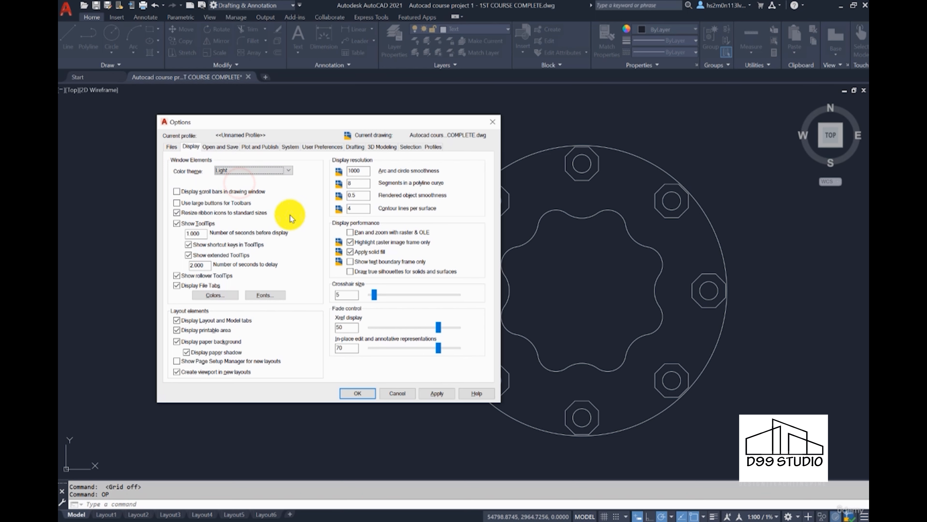
left_click(431, 392)
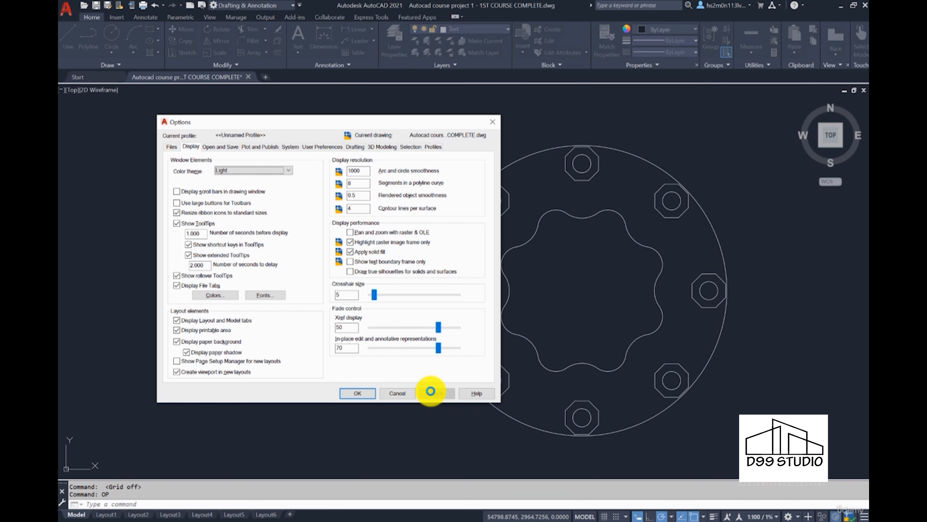
left_click(289, 170)
left_click(228, 174)
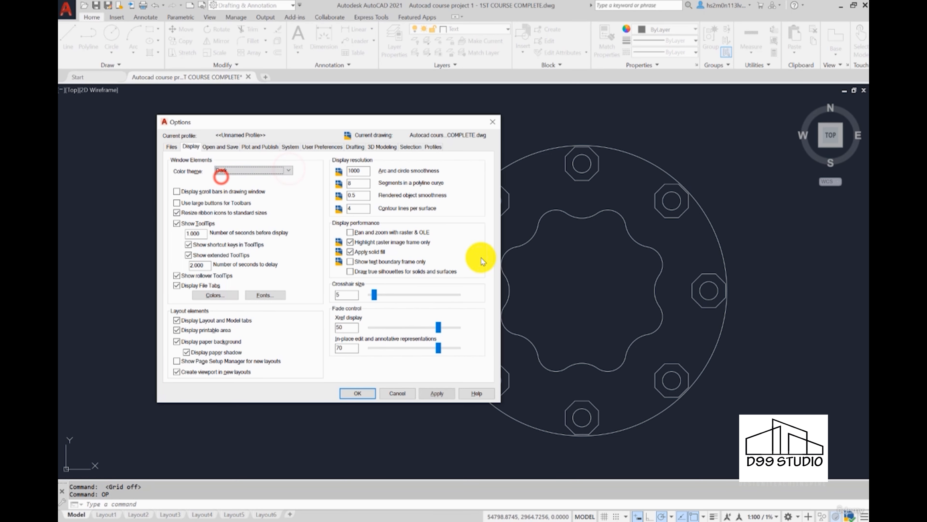
left_click(437, 394)
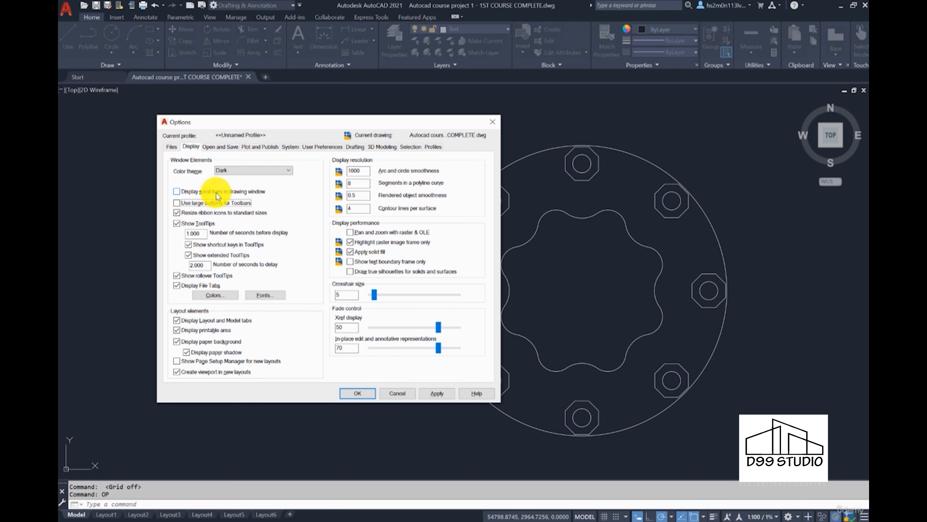
left_click(178, 191)
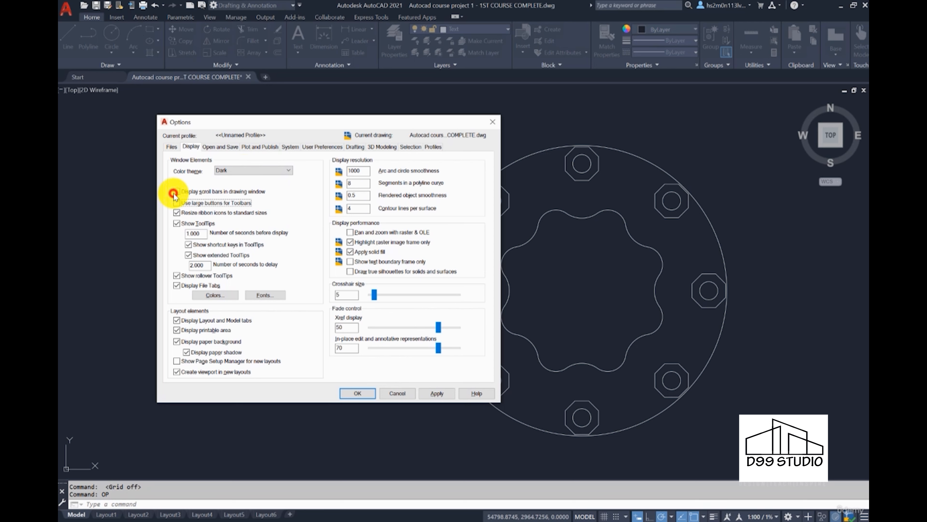
left_click(441, 393)
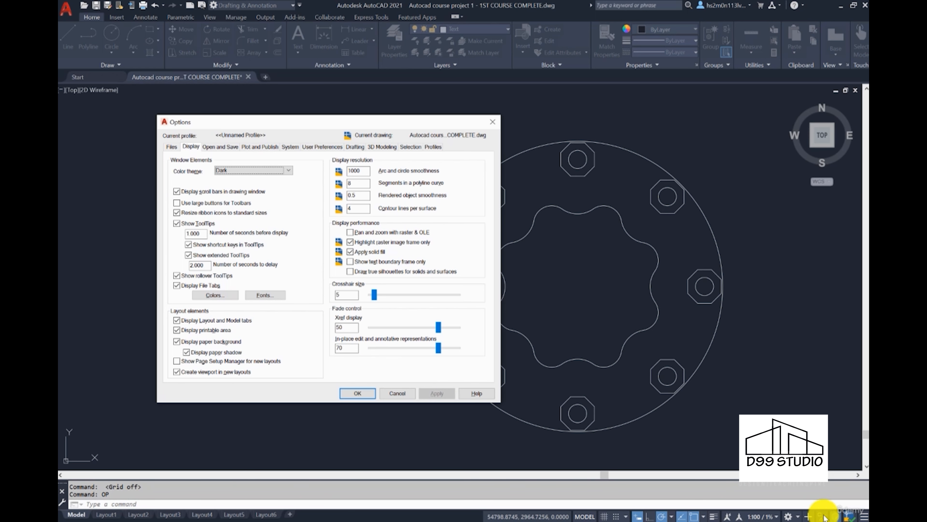
left_click(177, 191)
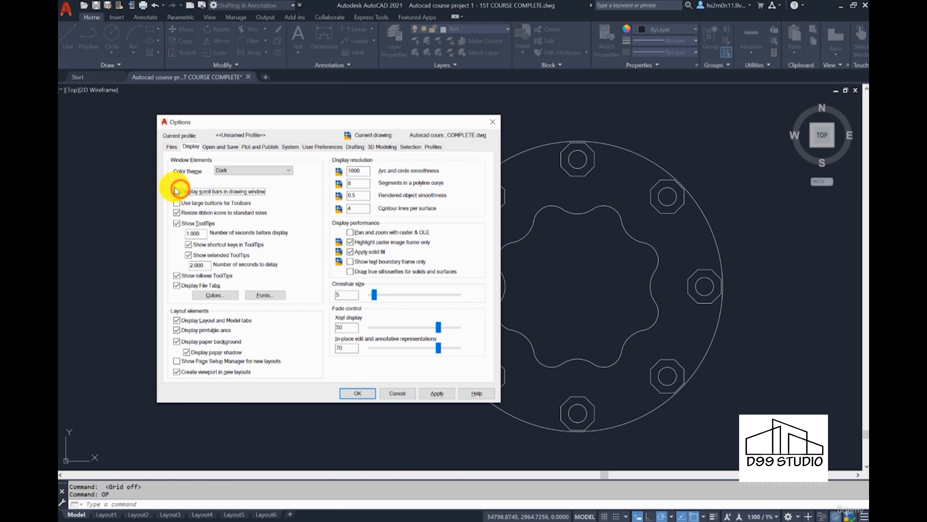
left_click(438, 393)
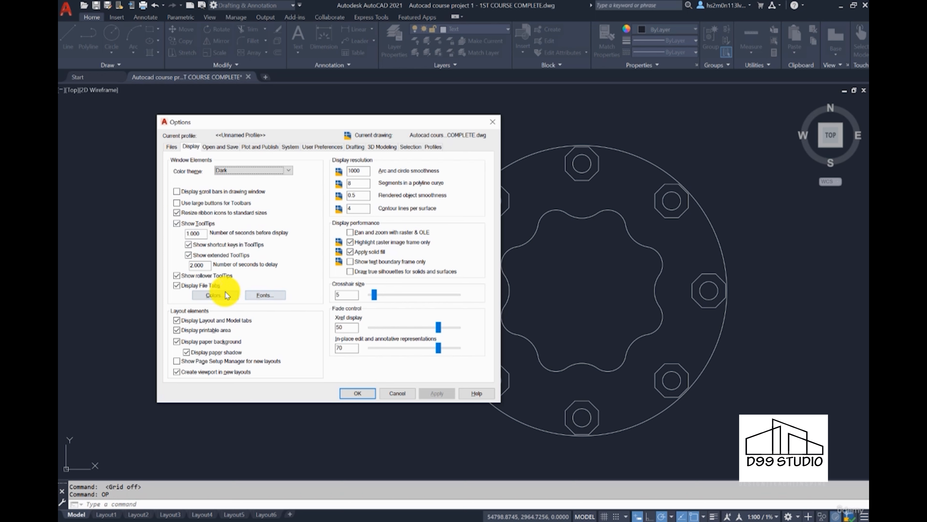
Step: Review each Drawing Window Colors context, ending back on 2D model space
left_click(209, 295)
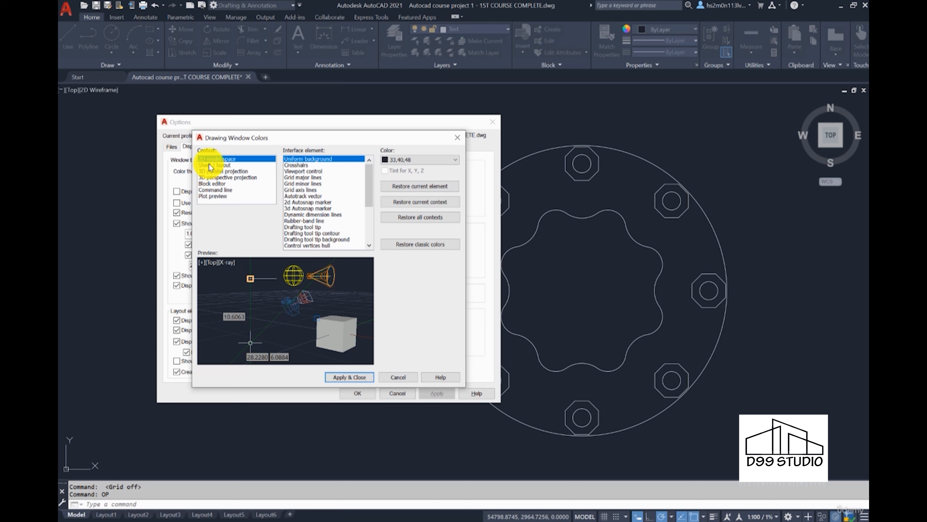
left_click(216, 165)
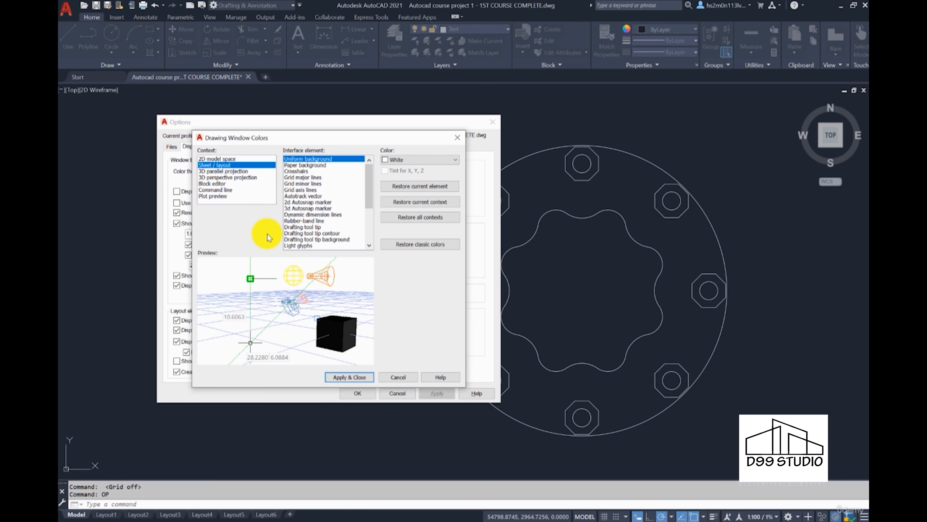
left_click(216, 170)
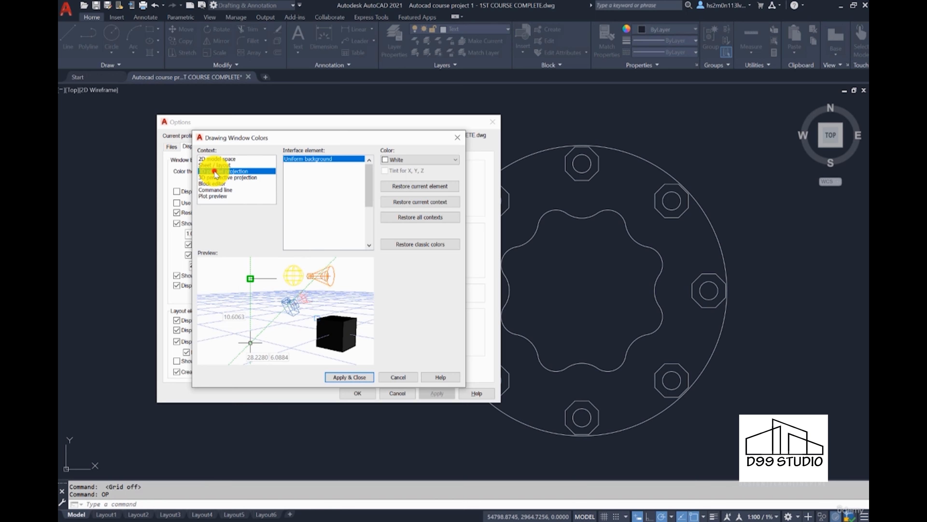
left_click(218, 177)
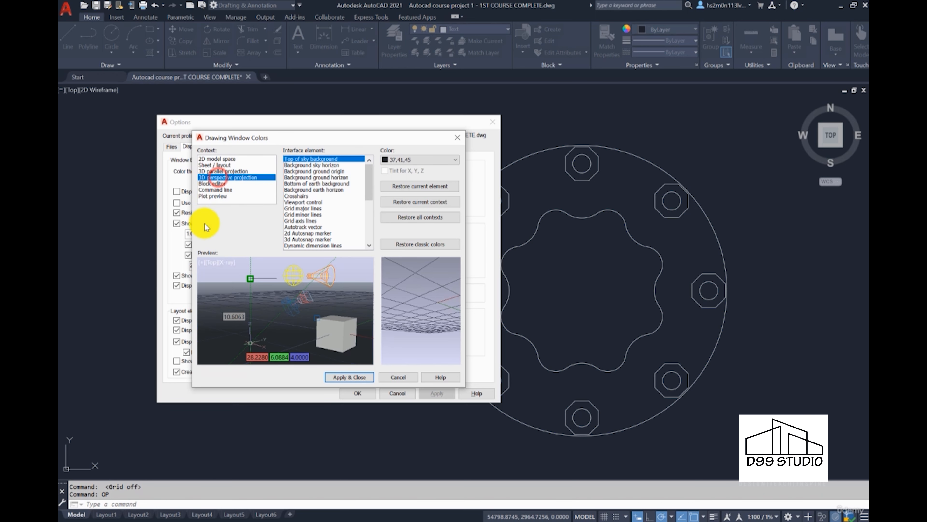
left_click(214, 184)
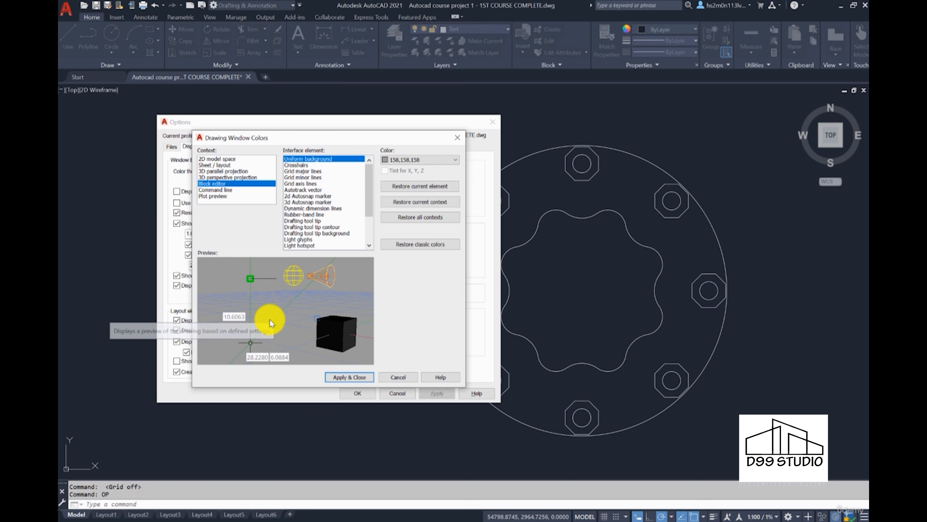
left_click(221, 189)
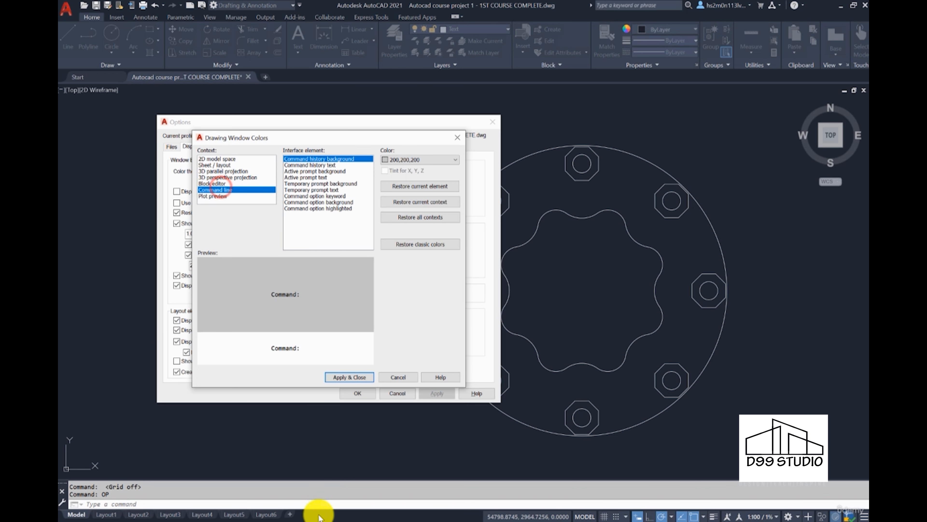
left_click(213, 196)
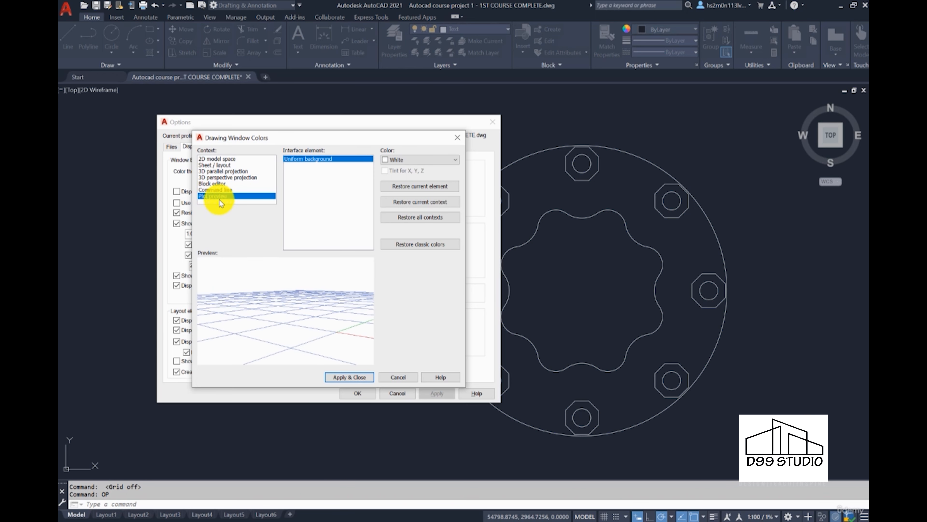
left_click(217, 160)
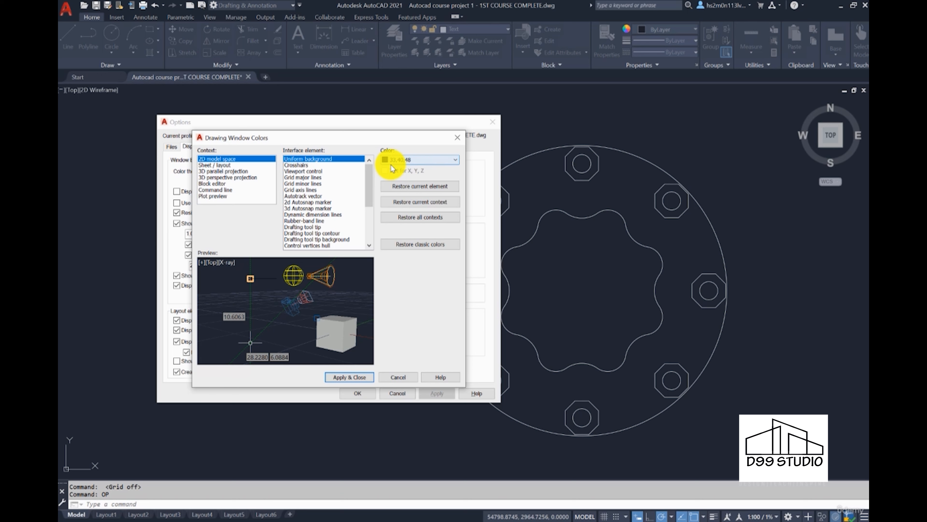
Step: Set the 2D model space uniform background to Black and apply it
left_click(420, 160)
left_click(408, 223)
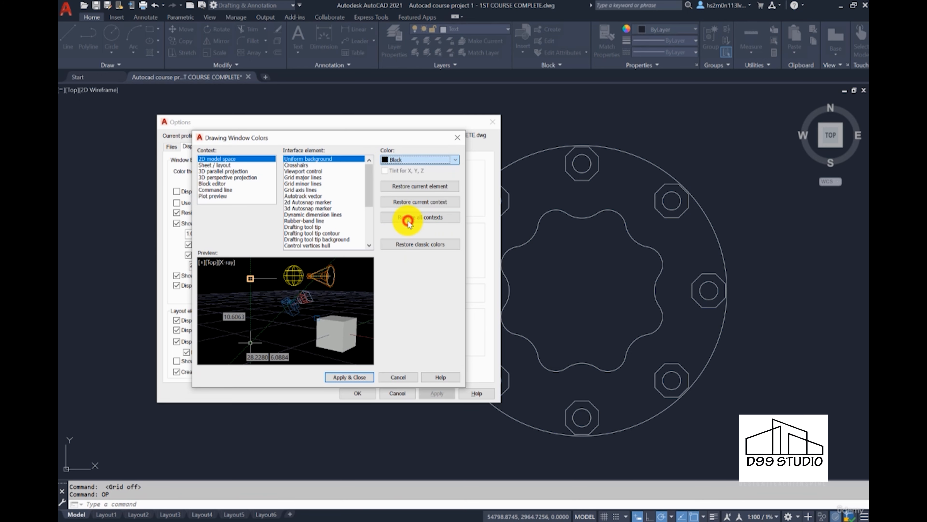
left_click(361, 380)
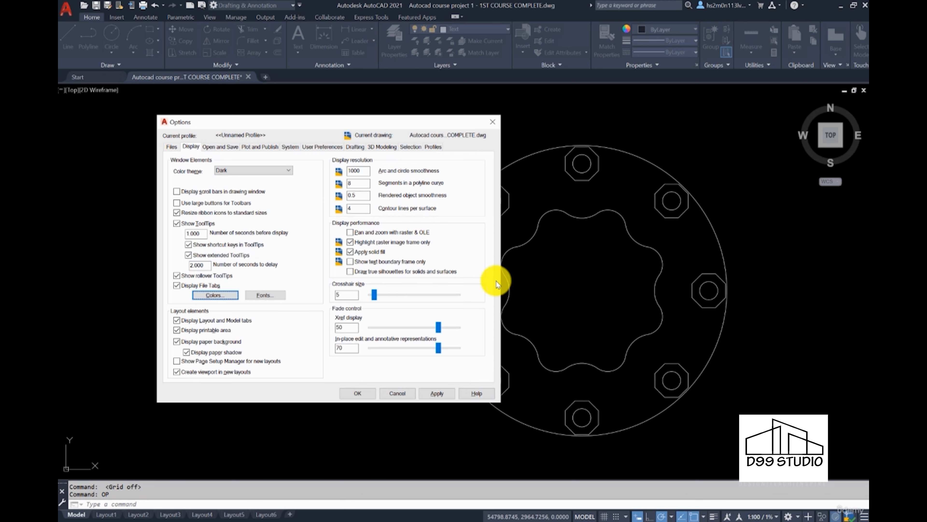
Step: Confirm Black as the model space background and close Options with OK
left_click(232, 295)
left_click(411, 161)
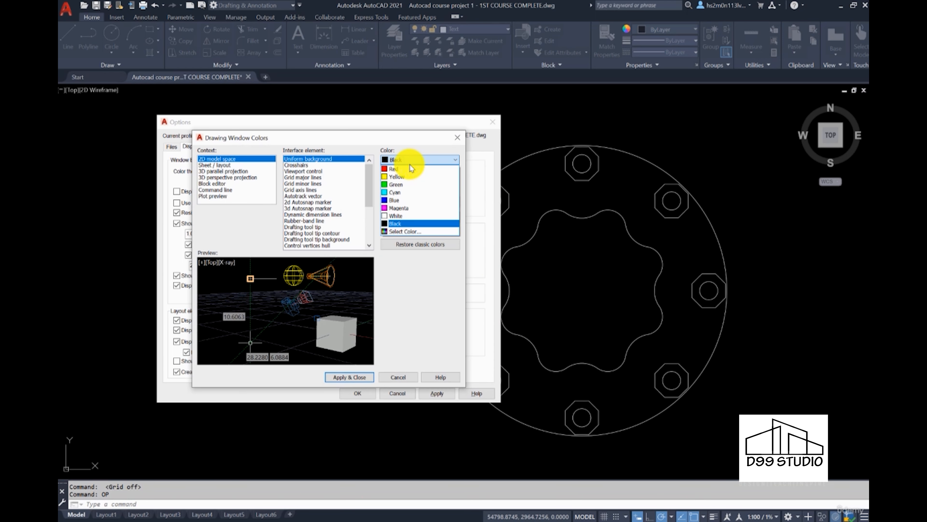
left_click(412, 224)
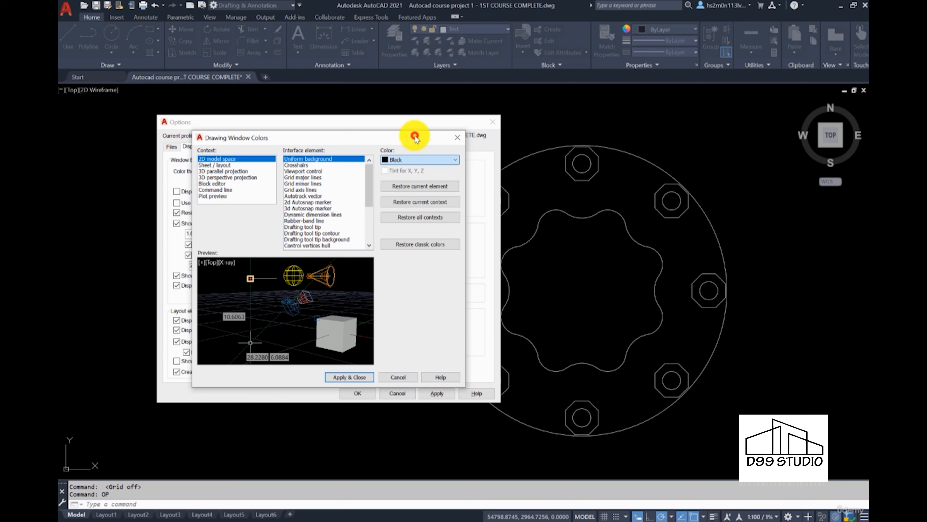
left_click(349, 377)
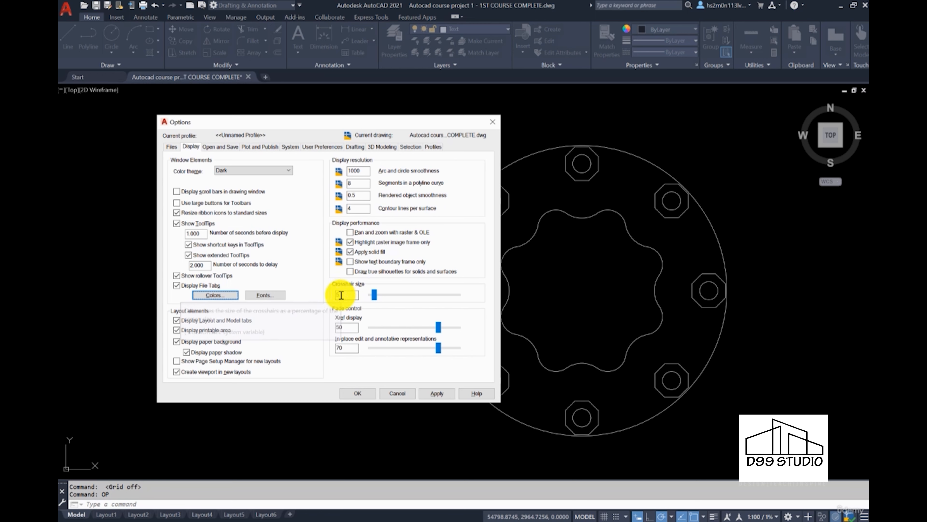
left_click(367, 395)
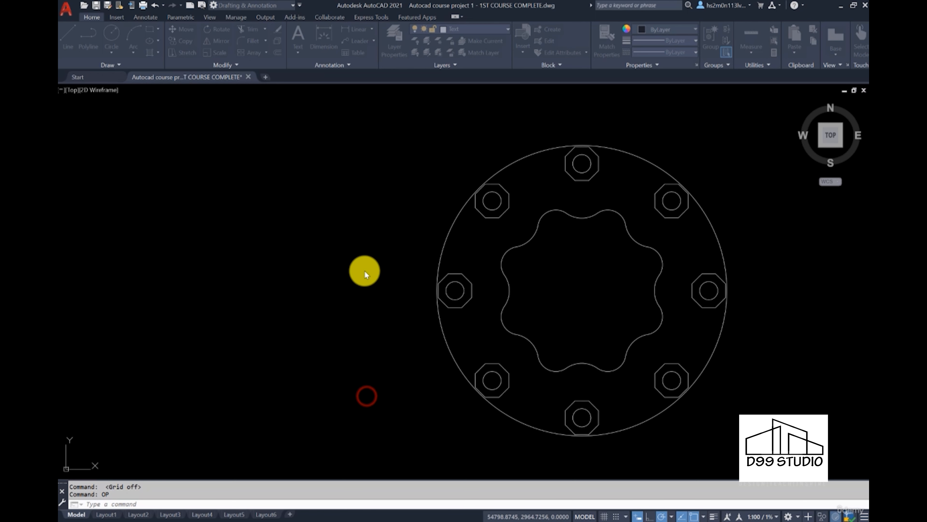
Step: Reopen Options with OP and set the crosshair size to 100
left_click(363, 270)
left_click(321, 283)
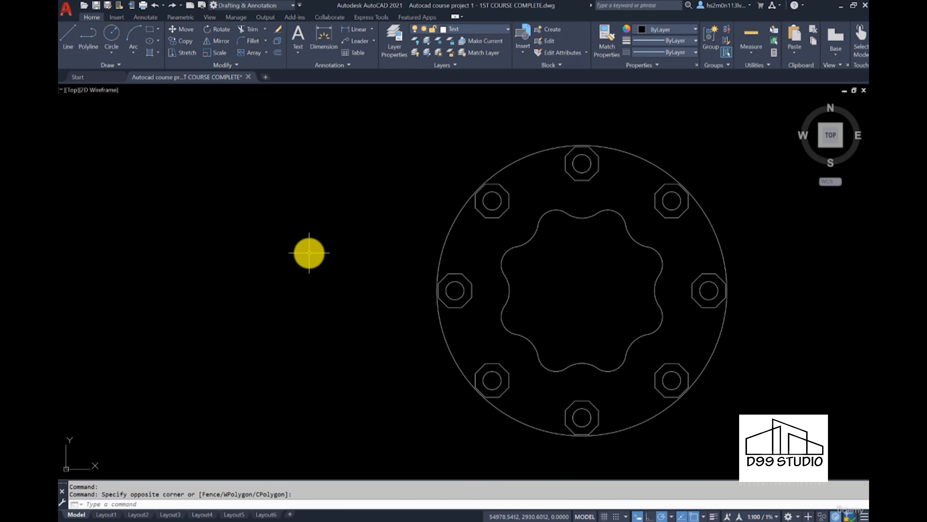
type("op")
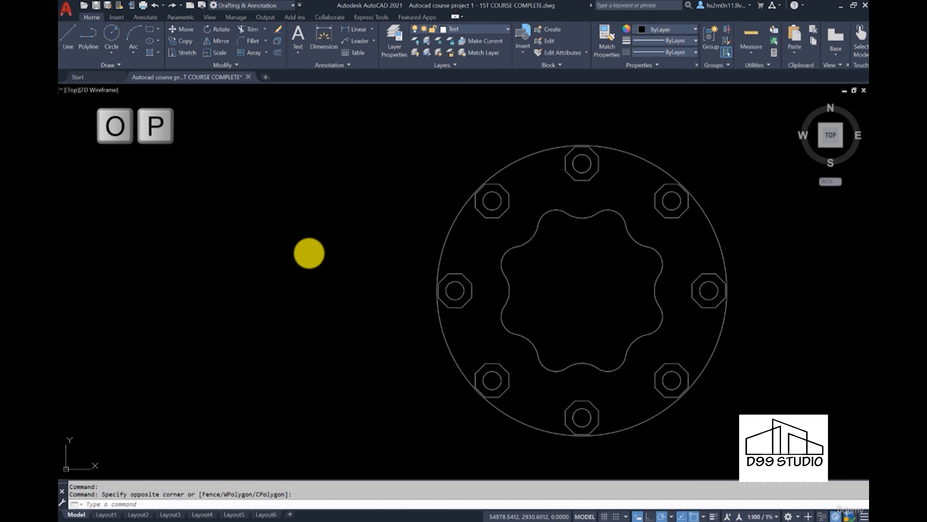
key("Return")
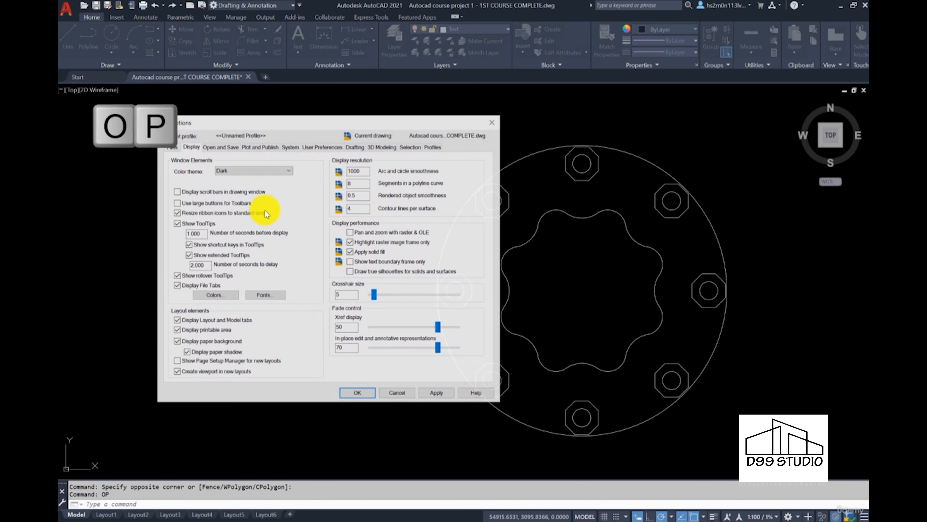
left_click_drag(374, 297, 471, 294)
left_click(436, 397)
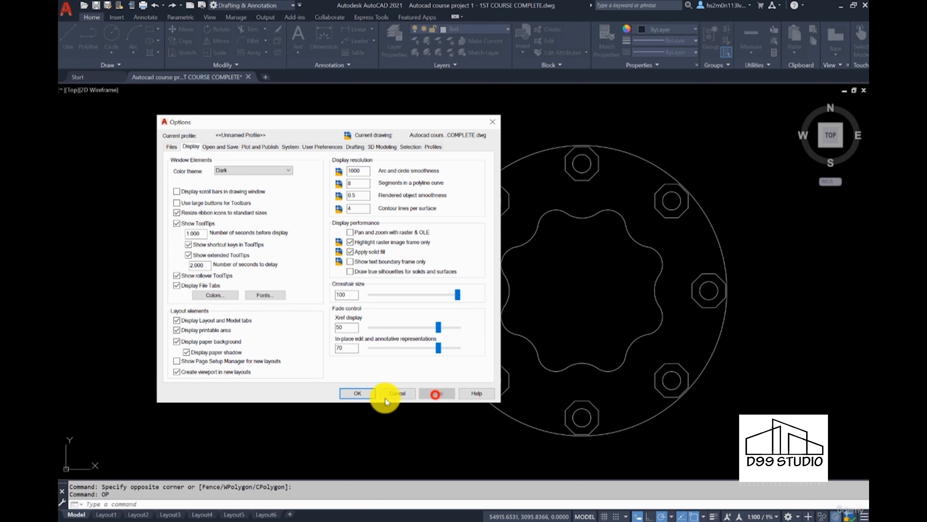
left_click(351, 393)
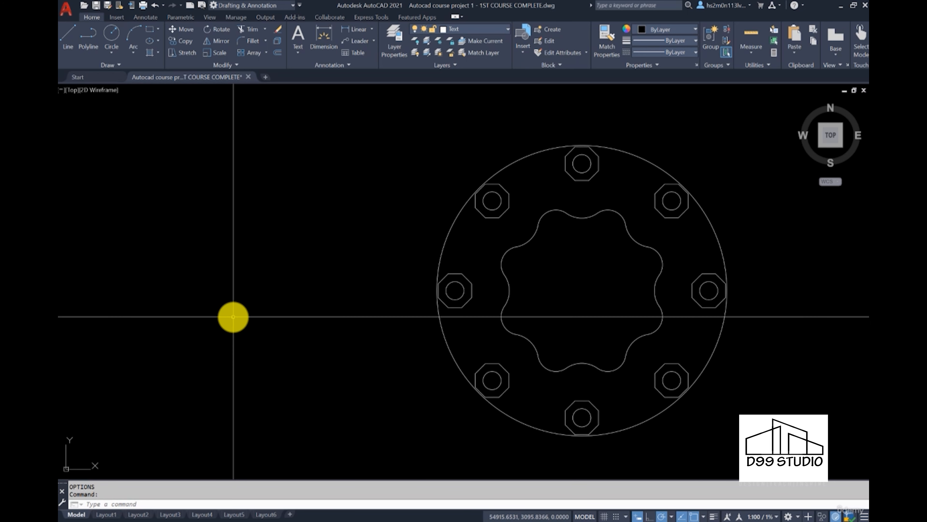
Step: Reopen Options with OP and view the Open and Save settings
type("op")
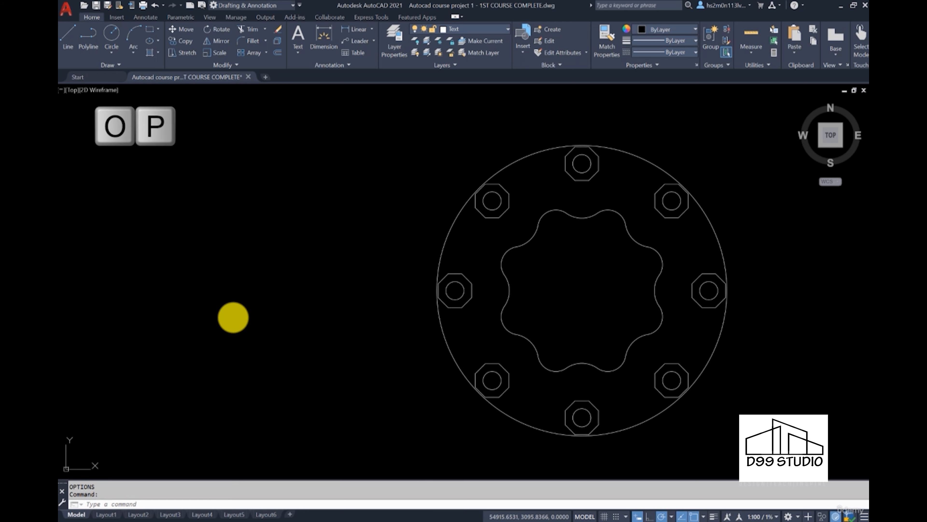
key("Return")
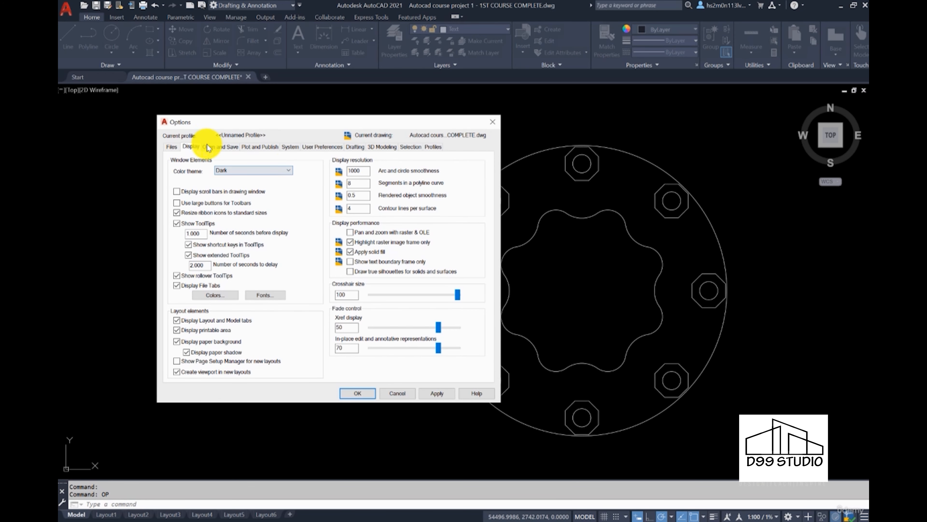
left_click(214, 147)
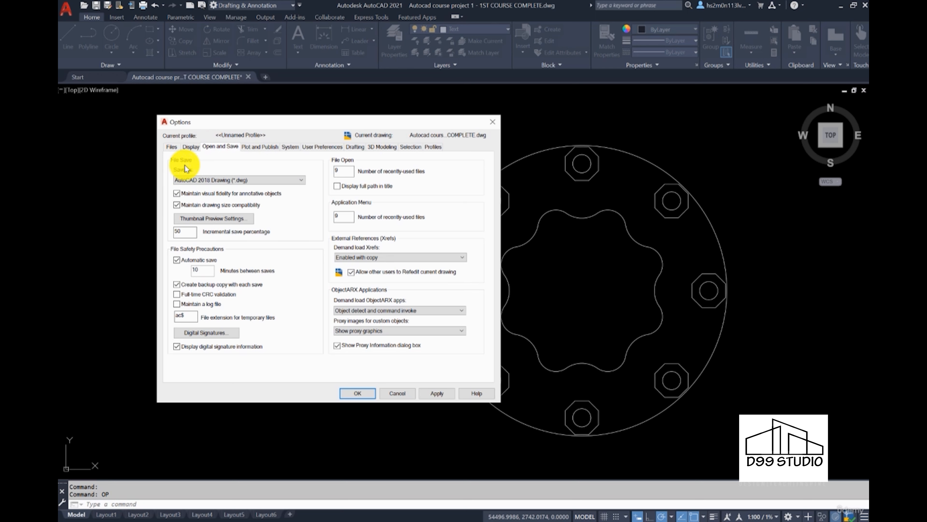
Step: Check the Save as format, leaving AutoCAD 2018 Drawing, then view Plot and Publish
left_click(285, 180)
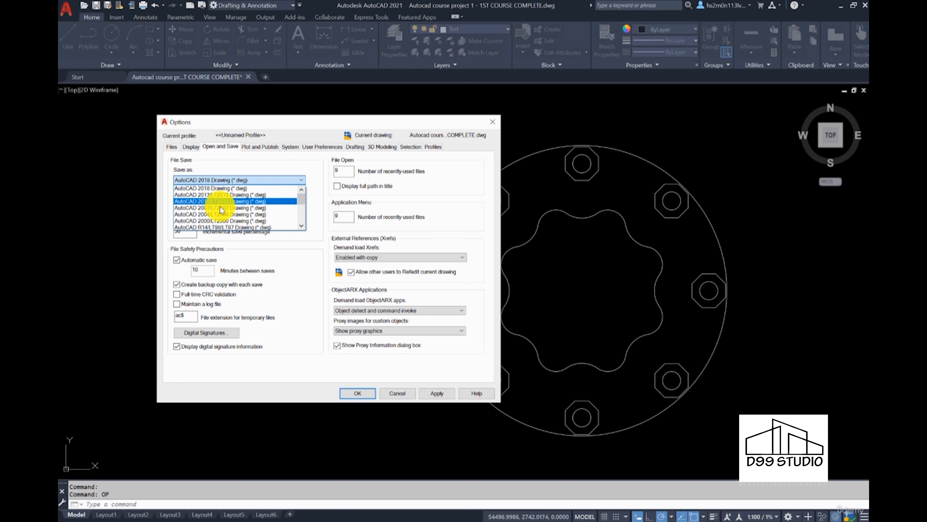
left_click(256, 159)
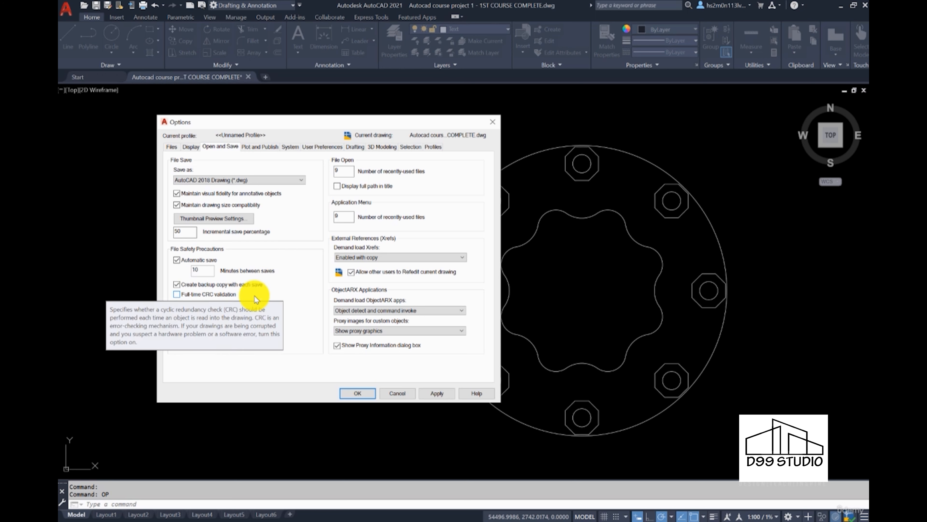
left_click(255, 147)
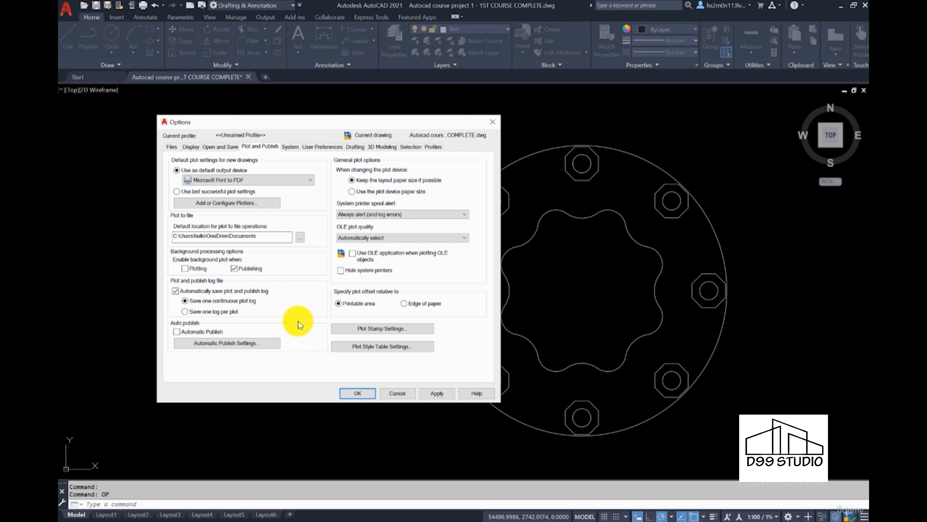
Step: Inspect the System tab's balloon and InfoCenter notification settings without changing them
left_click(290, 146)
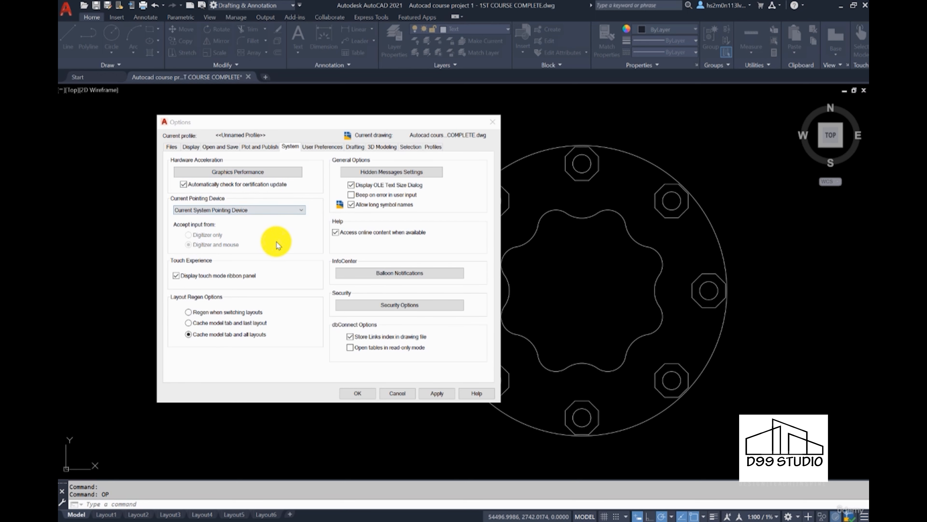
left_click(392, 271)
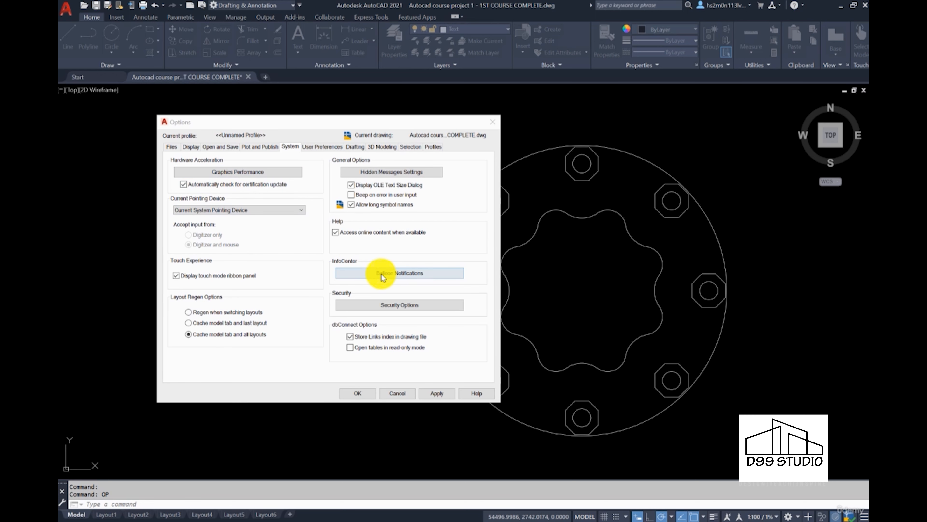
left_click(394, 273)
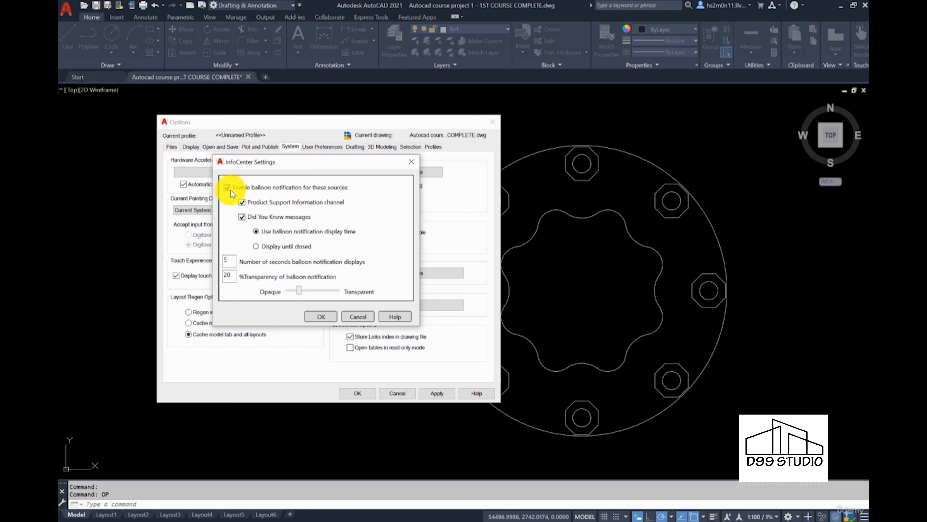
left_click(354, 315)
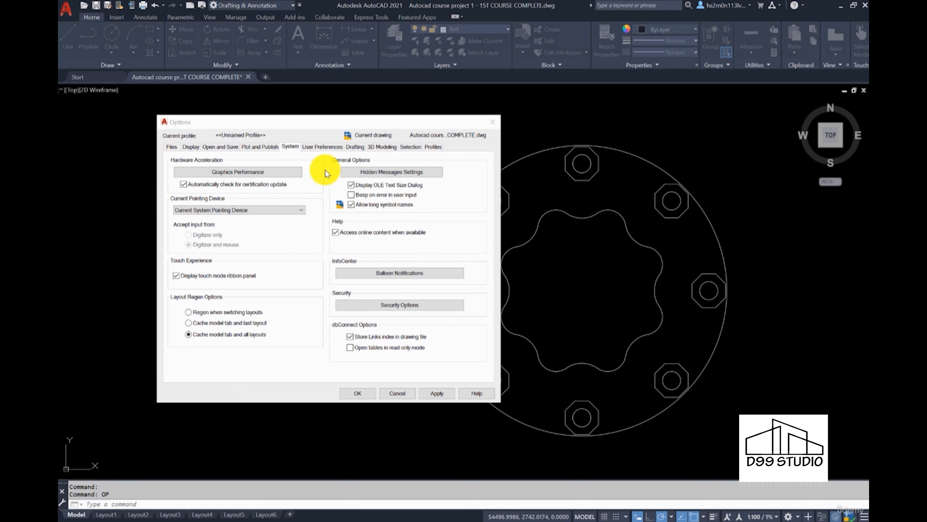
left_click(320, 147)
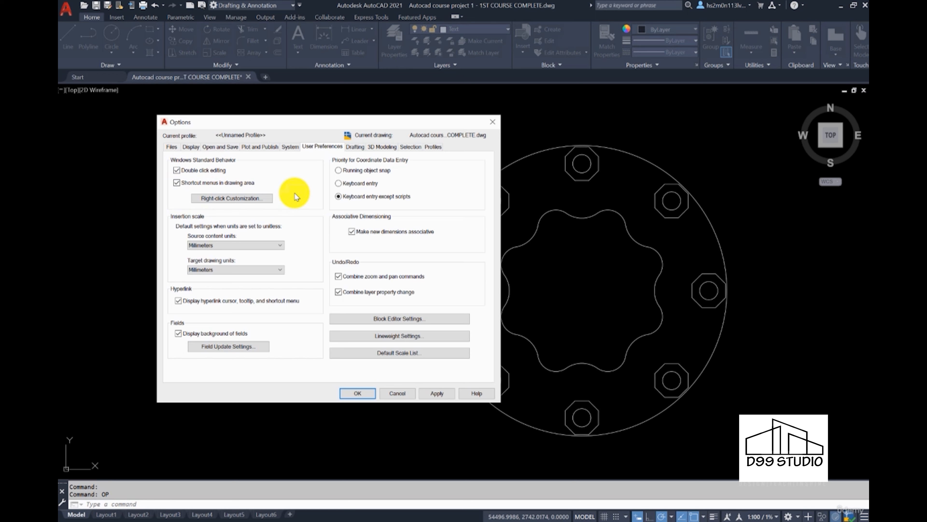
Step: Make the AutoSnap marker and aperture box slightly smaller on the Drafting tab
left_click(355, 147)
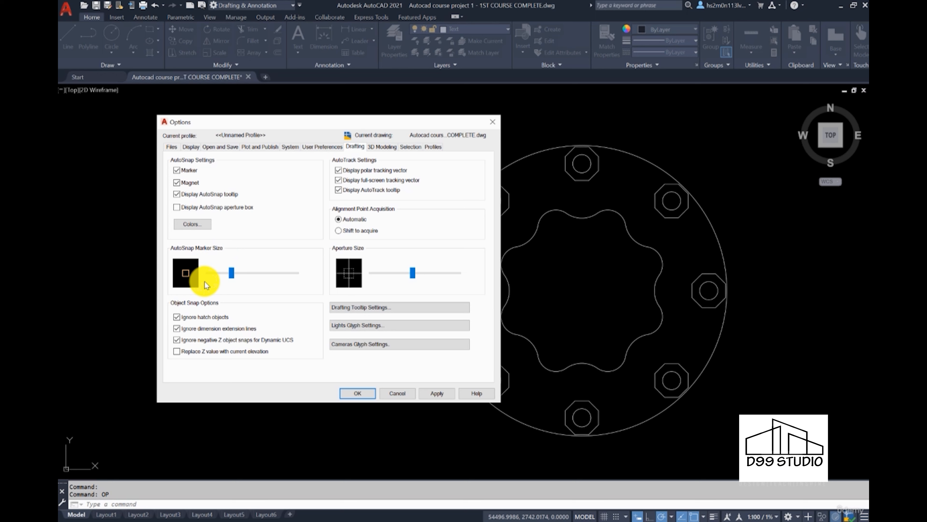
left_click(231, 273)
mouse_move(232, 274)
left_mouse_down()
mouse_move(286, 271)
mouse_move(215, 272)
mouse_move(231, 272)
left_mouse_up()
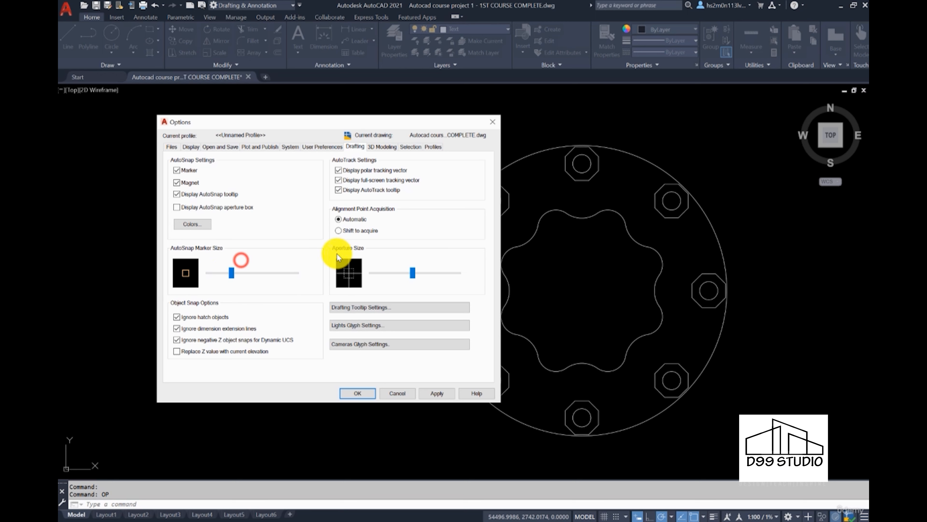
mouse_move(408, 276)
left_mouse_down()
mouse_move(435, 275)
mouse_move(390, 278)
mouse_move(411, 277)
left_mouse_up()
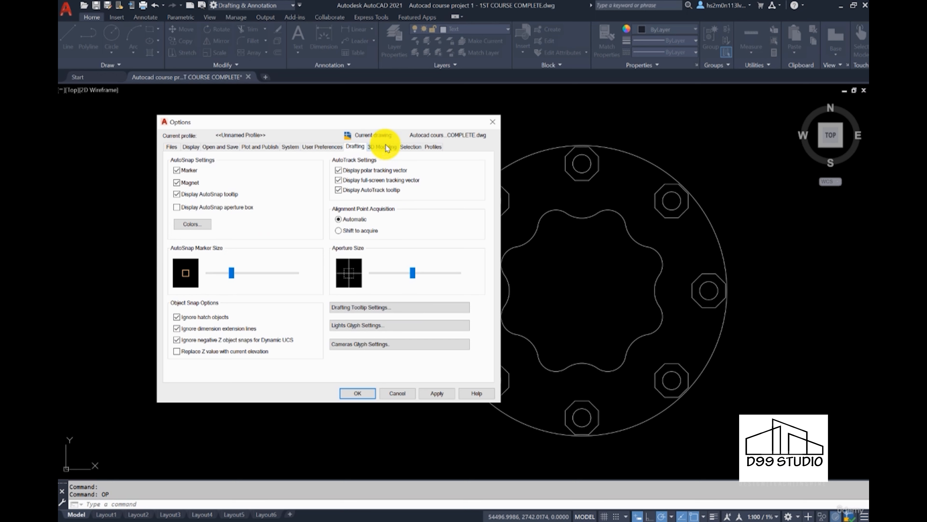
left_click(409, 147)
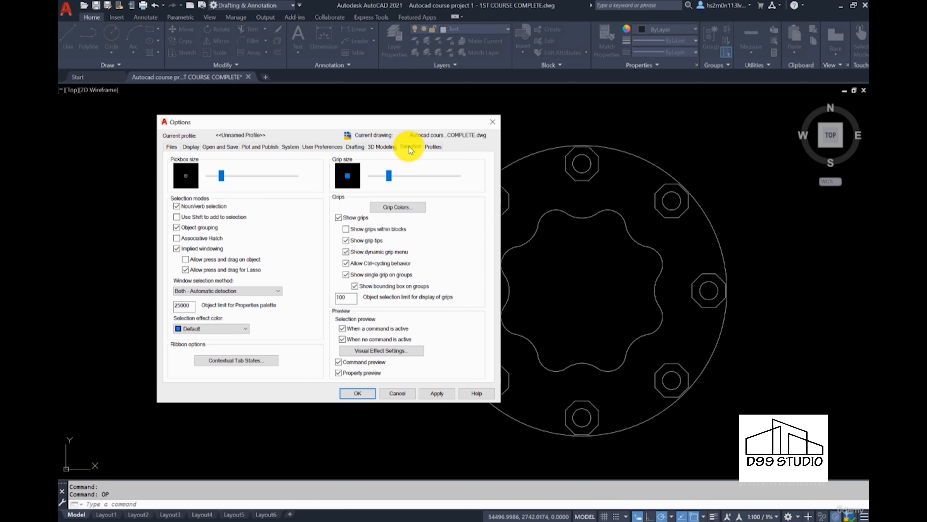
Step: Enlarge the selection pickbox size on the Selection tab
left_click_drag(217, 177, 229, 175)
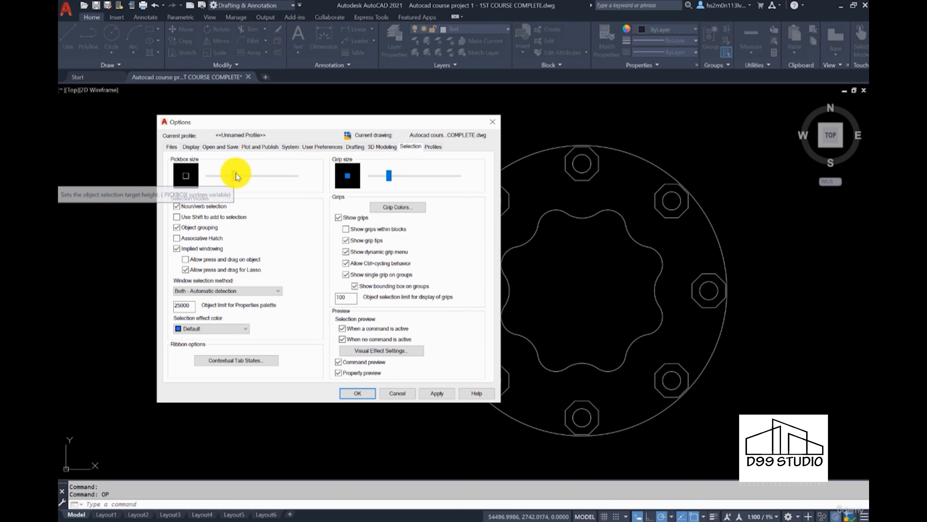
left_click(250, 171)
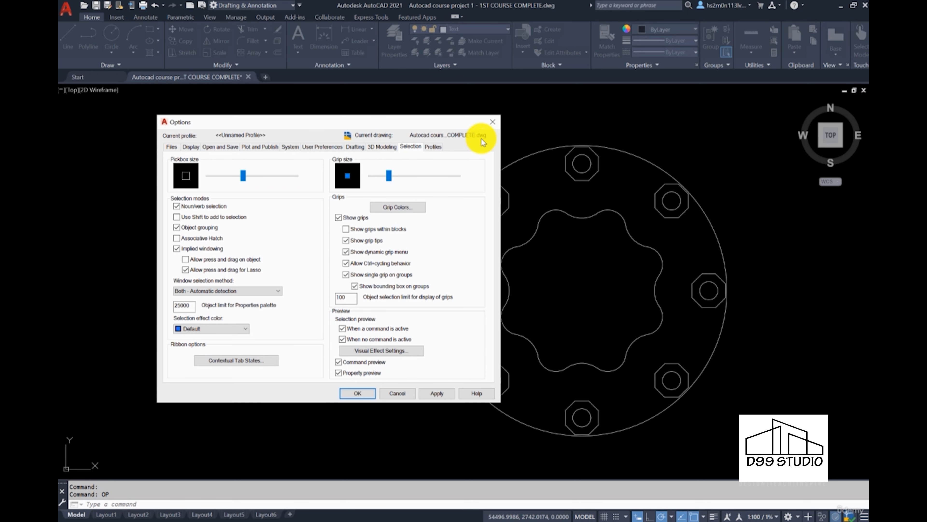
left_click(434, 146)
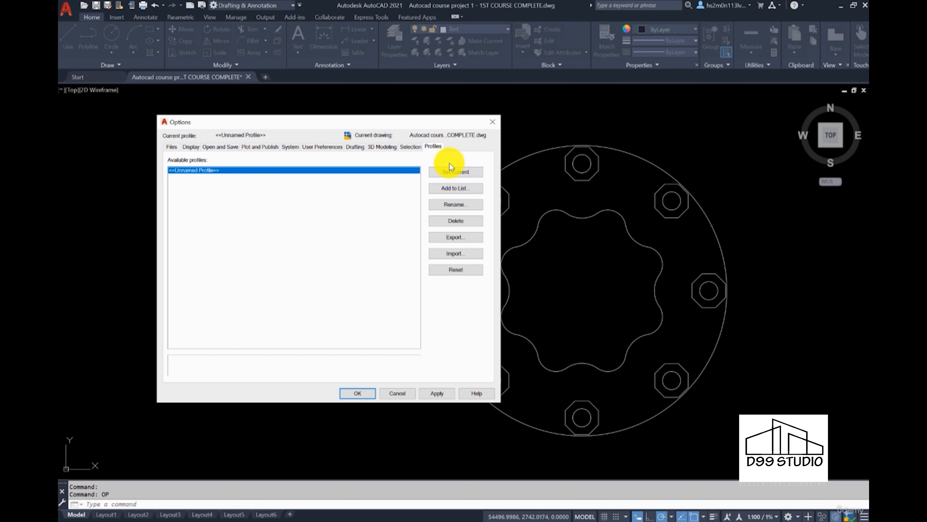
Step: Add a profile named with the user's own name and set it as the current profile
left_click(443, 187)
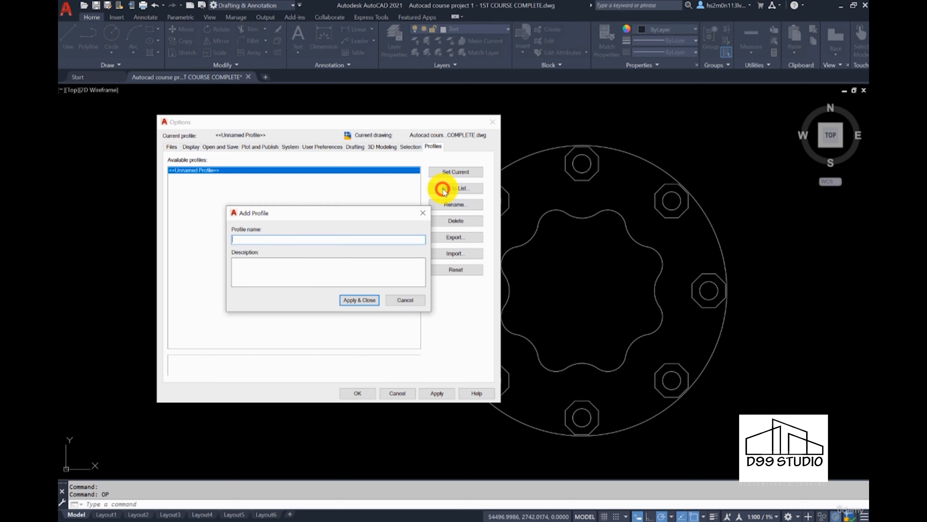
type("Steve")
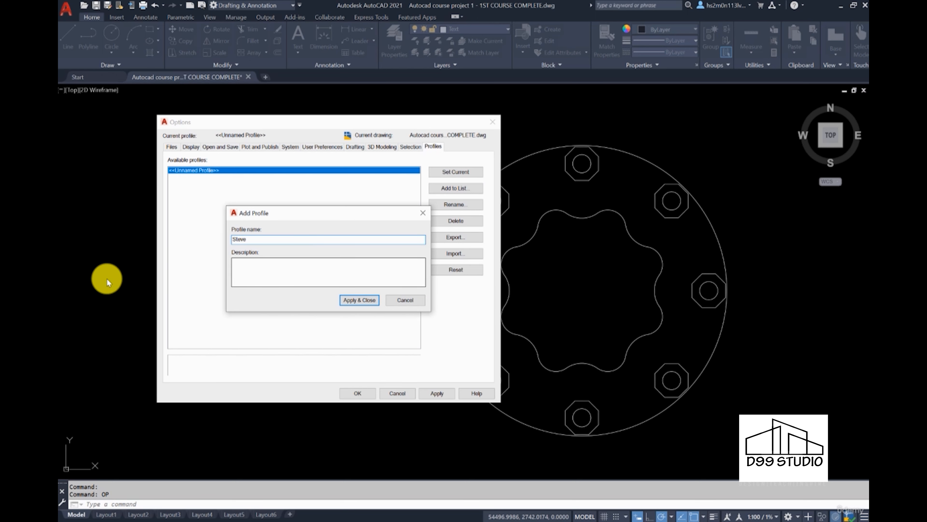
left_click(246, 272)
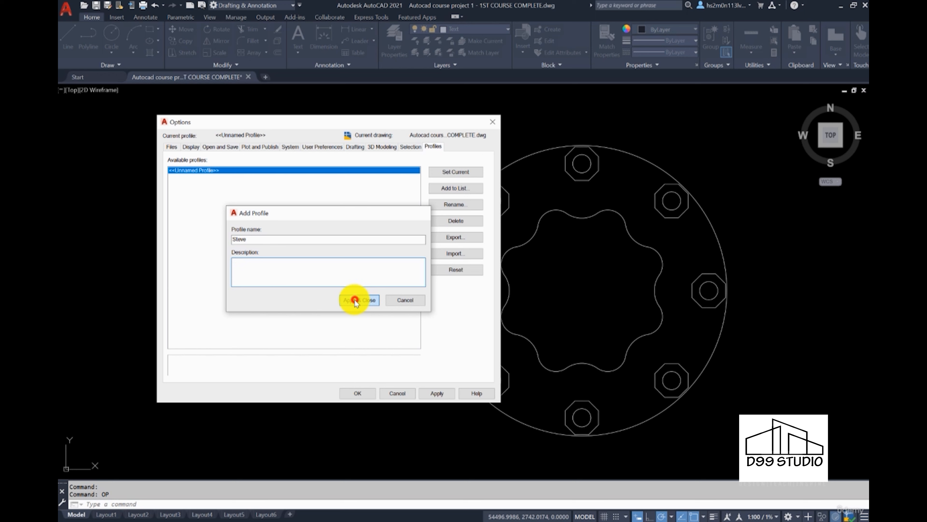
left_click(349, 299)
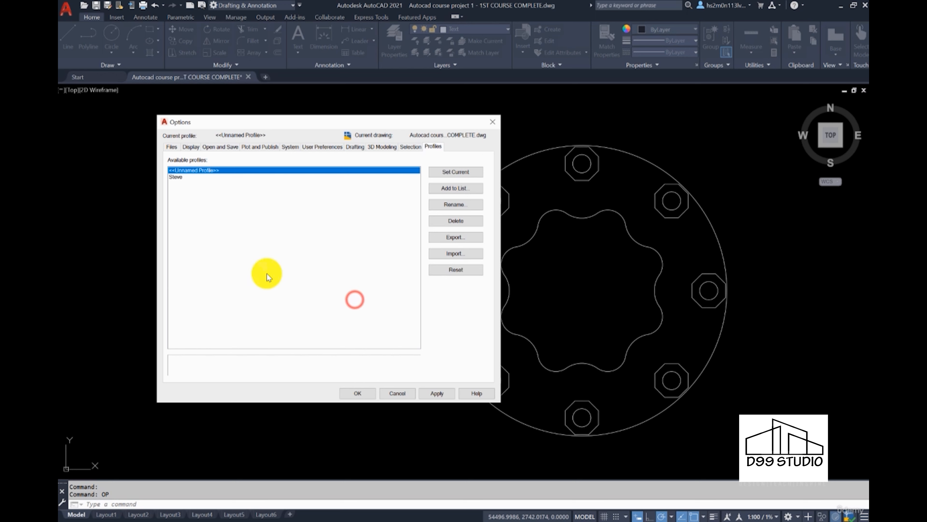
left_click(456, 172)
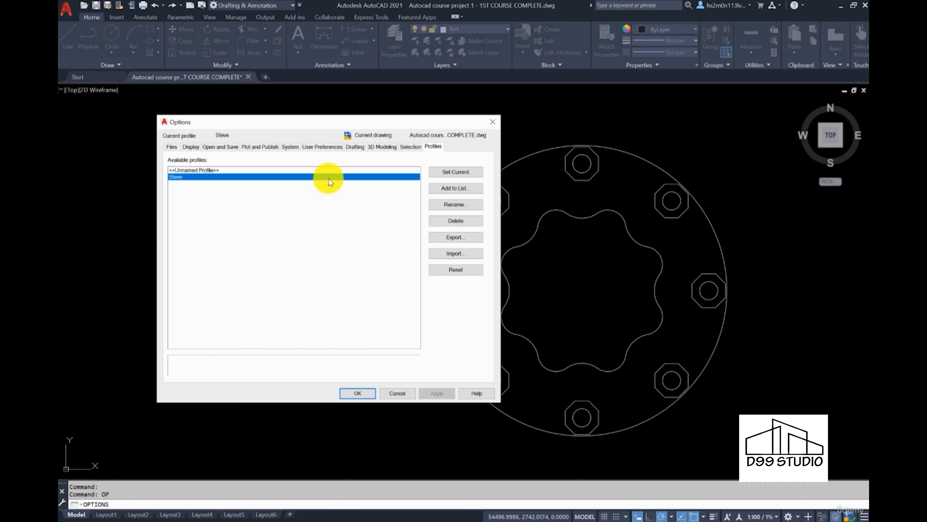